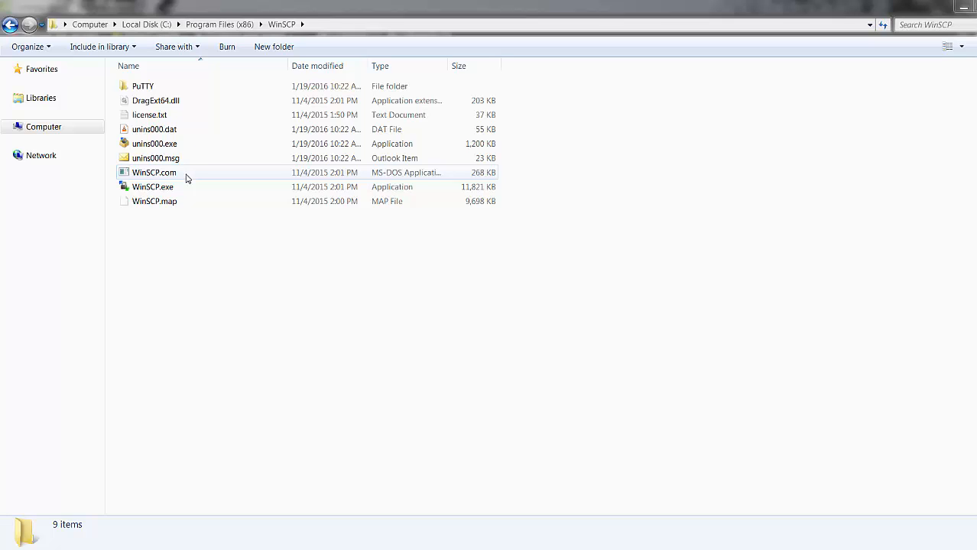
Step: Copy WinSCP.com and WinSCP.exe from Program Files (x86)\WinSCP into a new folder named WinSCP in D:\SSIS\SFTP_Data_Load
{"action": "left_click", "coordinate": [185, 177]}
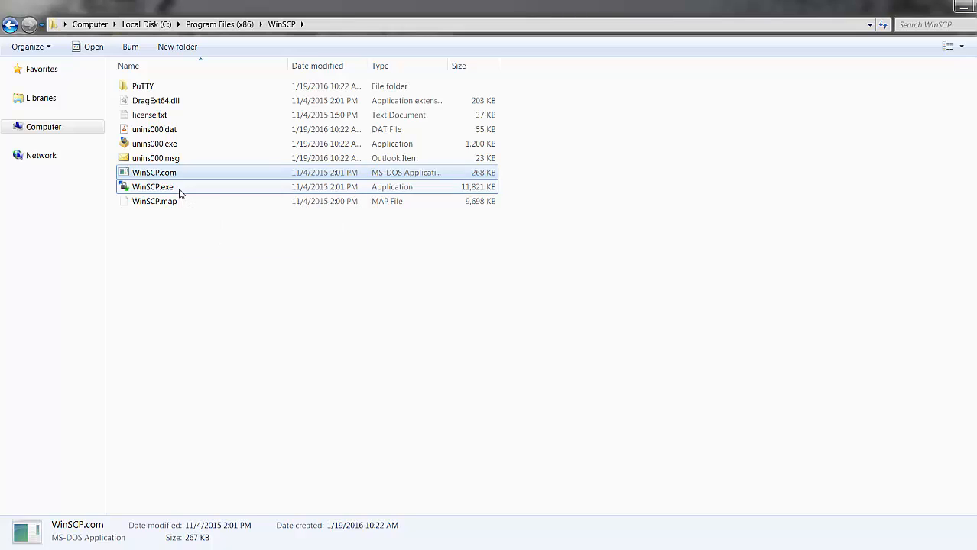
{"action": "left_click", "coordinate": [181, 190], "text": "ctrl"}
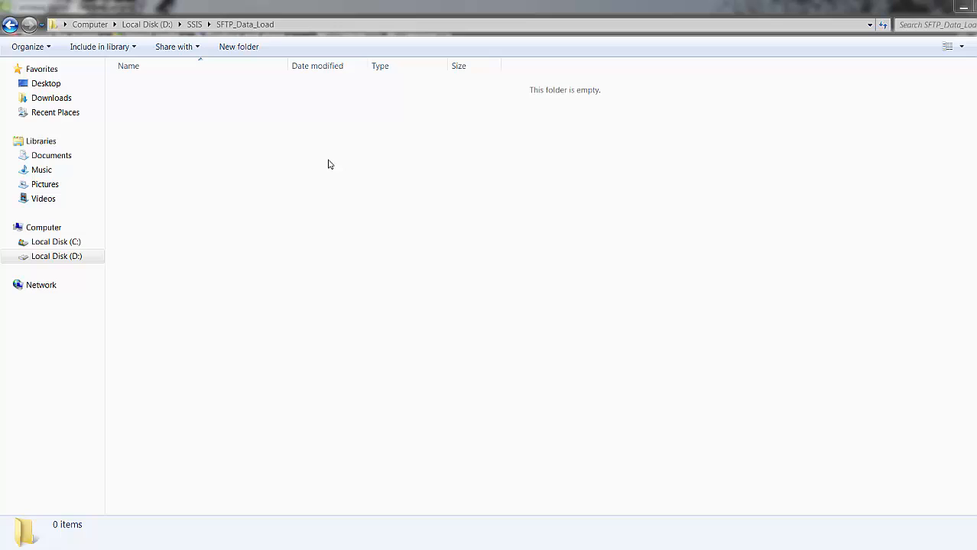
{"action": "left_click", "coordinate": [247, 51]}
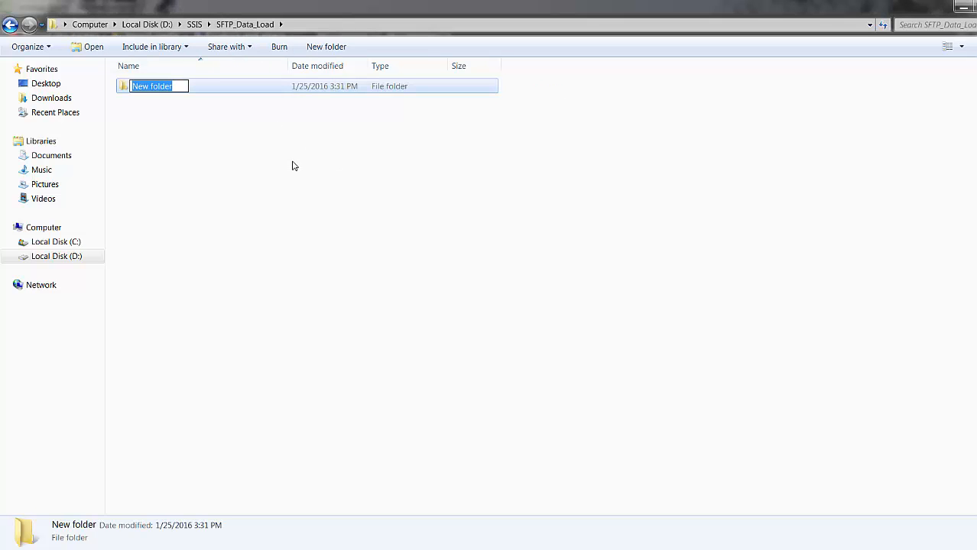
{"action": "type", "text": "WinSC"}
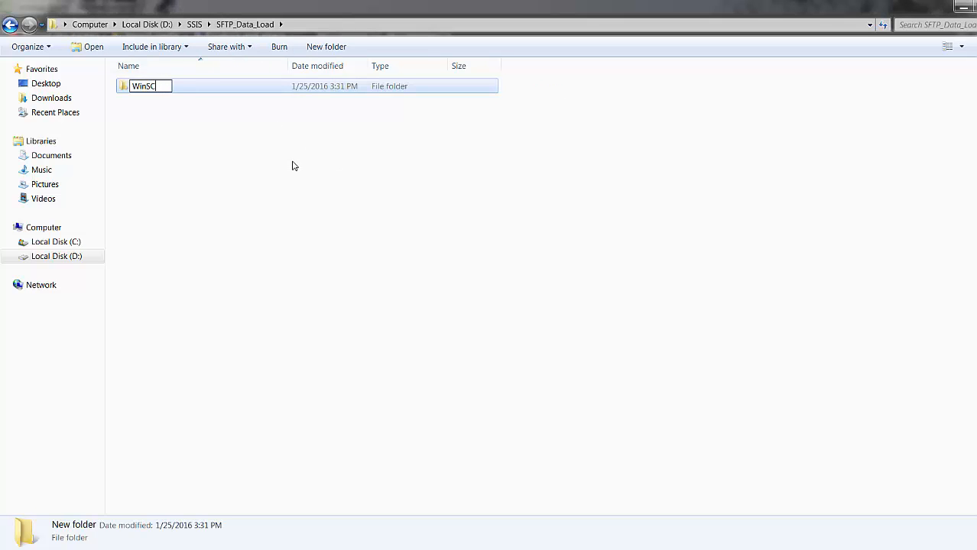
{"action": "type", "text": "P"}
{"action": "key", "text": "Return"}
{"action": "key", "text": "Return"}
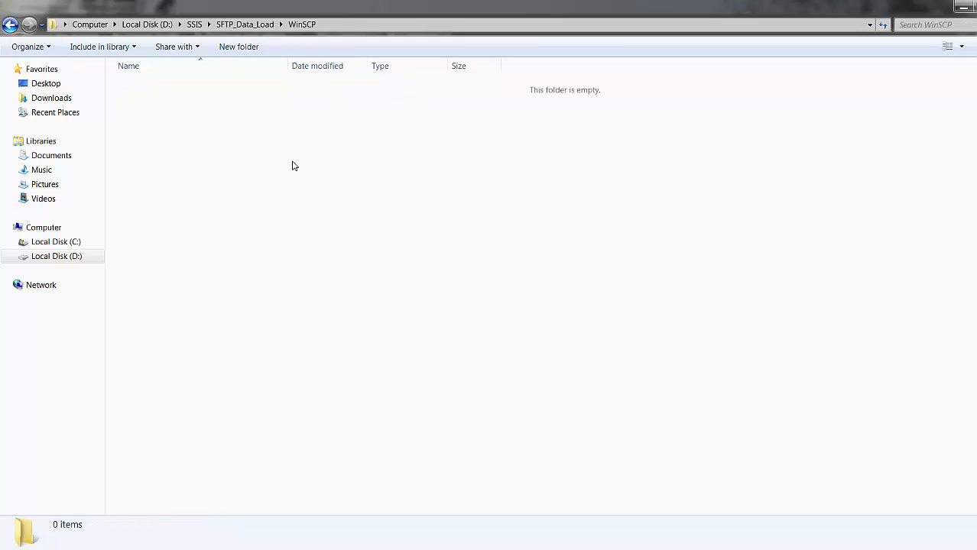
{"action": "key", "text": "ctrl+v"}
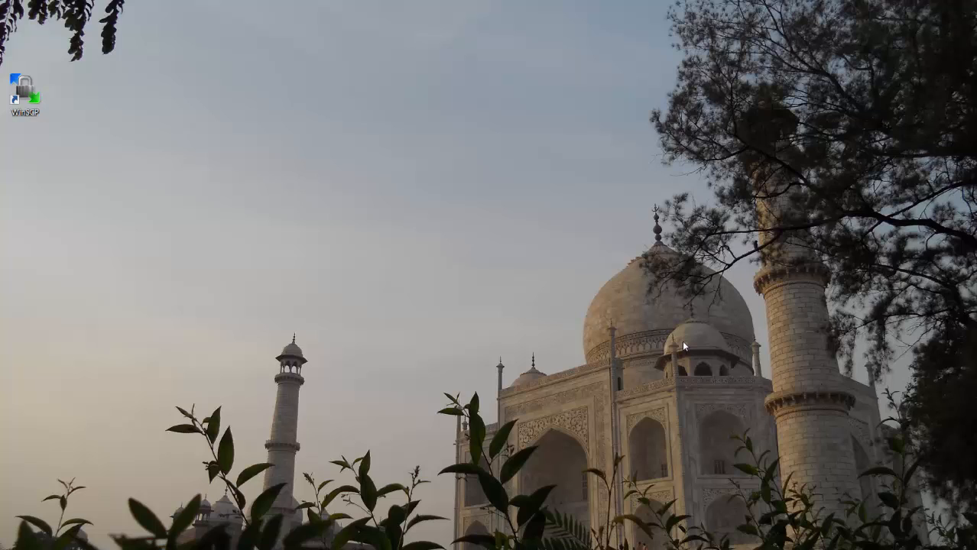
Step: Start WinSCP from the desktop and enter host name 192.2.128.2 and user name user-name for a new SFTP site
{"action": "double_click", "coordinate": [25, 90]}
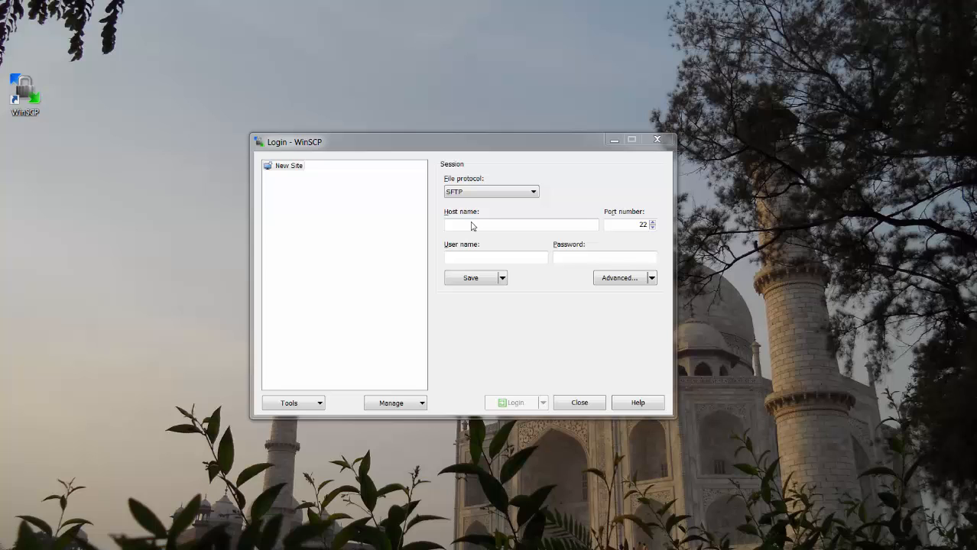
{"action": "left_click", "coordinate": [471, 224]}
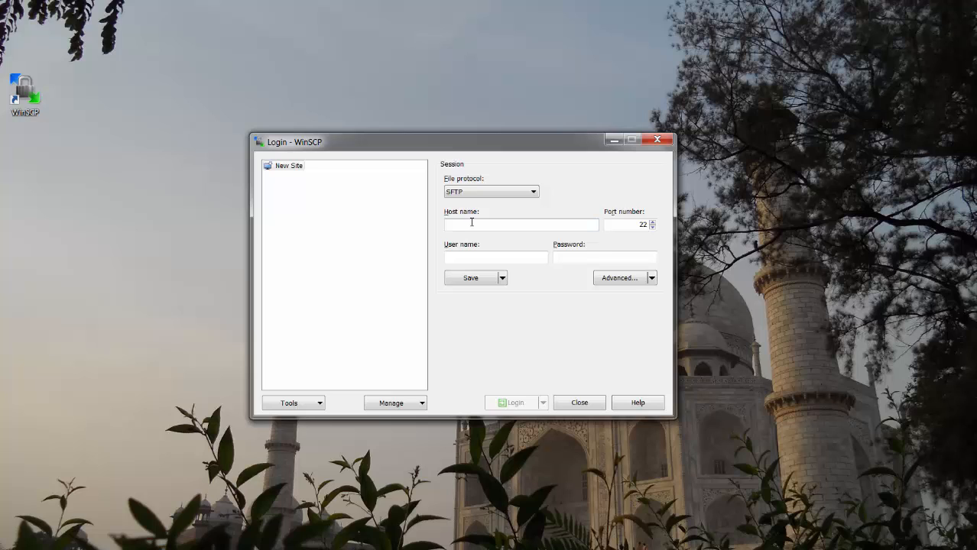
{"action": "type", "text": "192"}
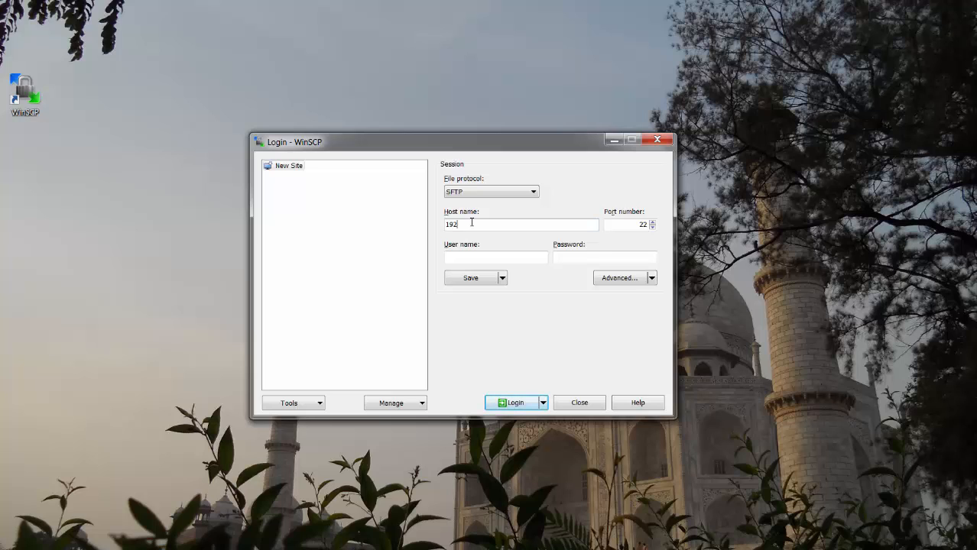
{"action": "type", "text": ".2.128.2"}
{"action": "left_click", "coordinate": [523, 260]}
{"action": "type", "text": "user-name"}
Step: Enter a sample password for the new site and clear the password field again
{"action": "left_click", "coordinate": [562, 260]}
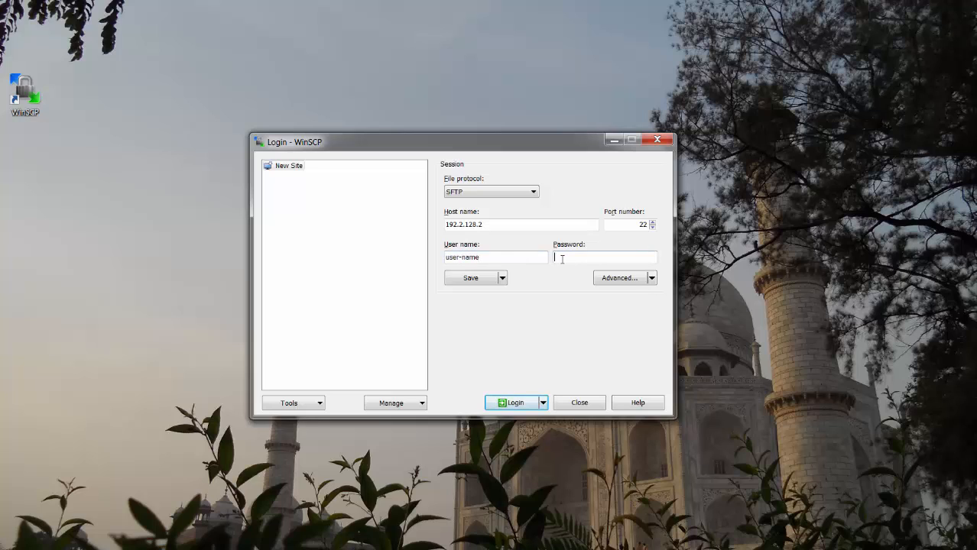
{"action": "type", "text": "••••••••"}
{"action": "key", "text": "BackSpace"}
{"action": "key", "text": "BackSpace"}
{"action": "key", "text": "BackSpace"}
{"action": "key", "text": "BackSpace"}
{"action": "key", "text": "BackSpace"}
{"action": "key", "text": "BackSpace"}
{"action": "key", "text": "BackSpace"}
{"action": "key", "text": "BackSpace"}
Step: Set SFTP-key-file.ppk from D:\SSIS as the private key file in the site's advanced SSH authentication settings
{"action": "left_click", "coordinate": [652, 278]}
{"action": "left_click", "coordinate": [644, 308]}
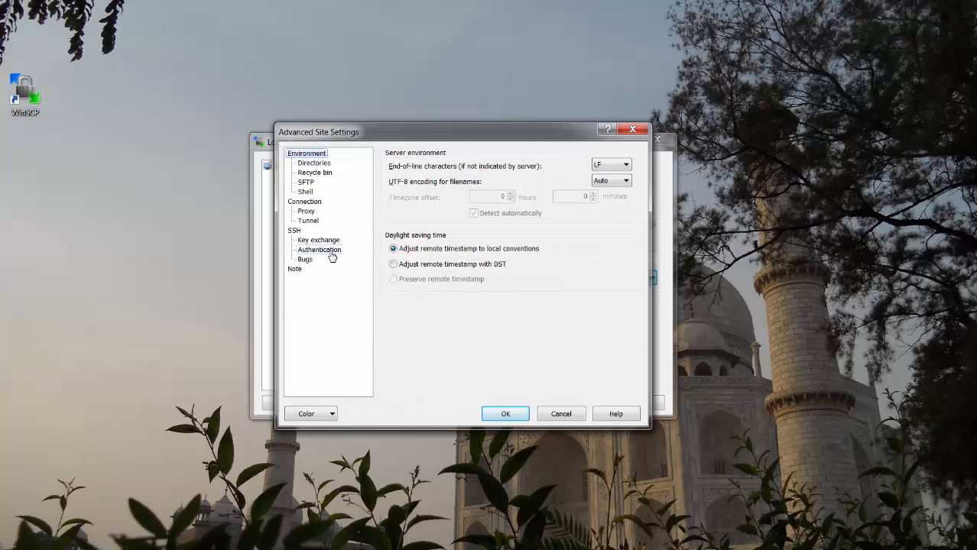
{"action": "left_click", "coordinate": [331, 255]}
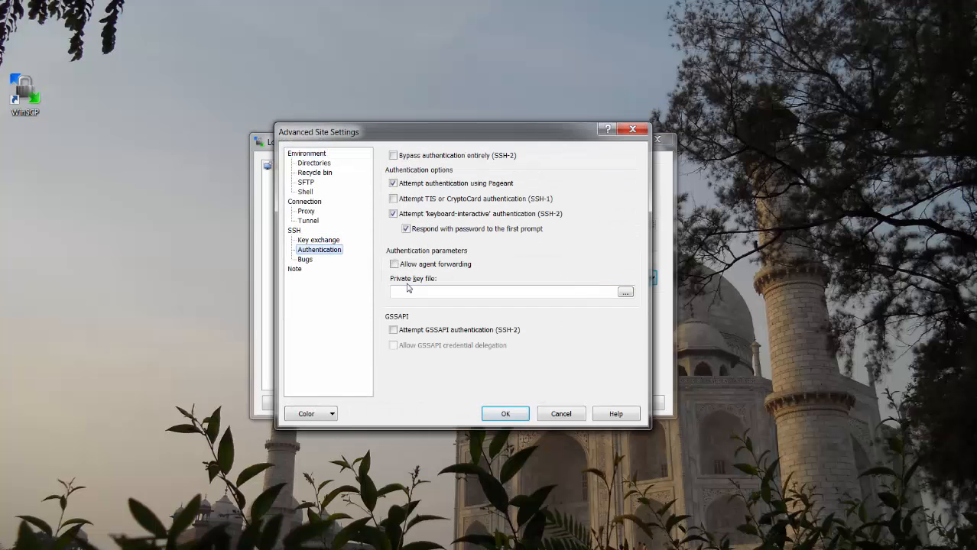
{"action": "left_click", "coordinate": [625, 292]}
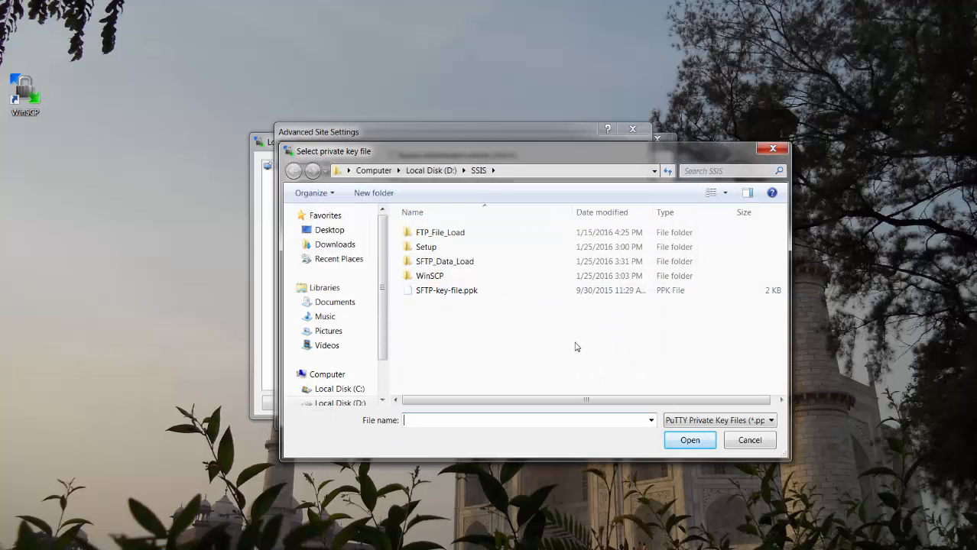
{"action": "left_click", "coordinate": [467, 291]}
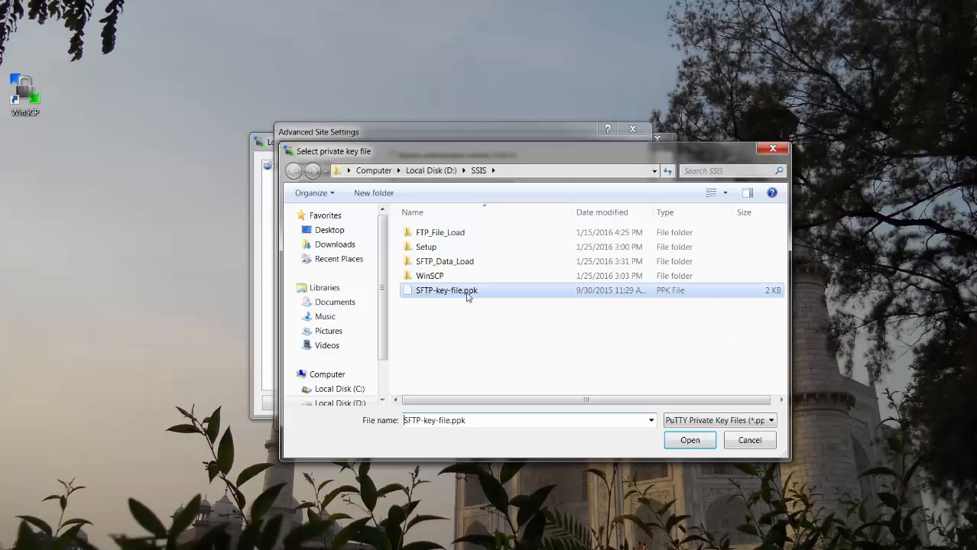
{"action": "left_click", "coordinate": [688, 440]}
{"action": "left_click", "coordinate": [505, 414]}
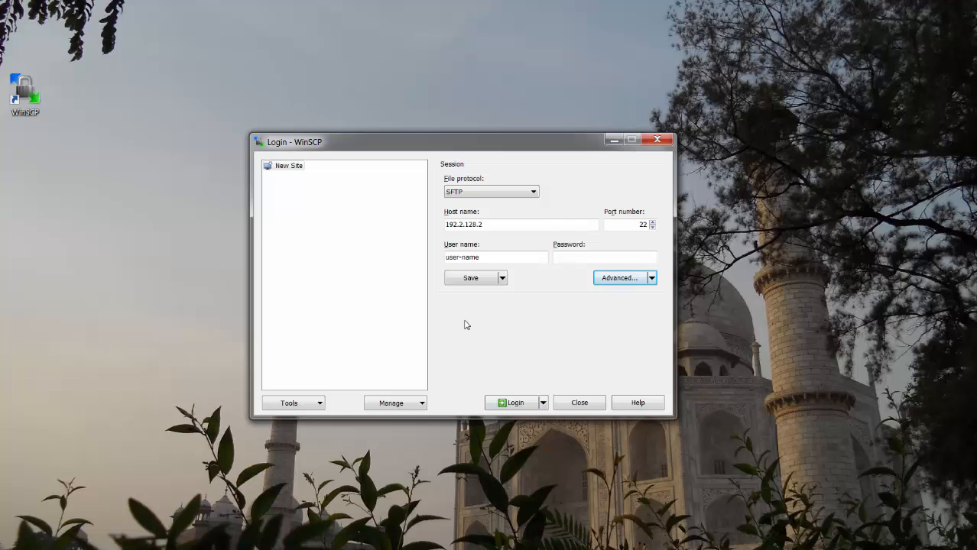
{"action": "left_click", "coordinate": [472, 279]}
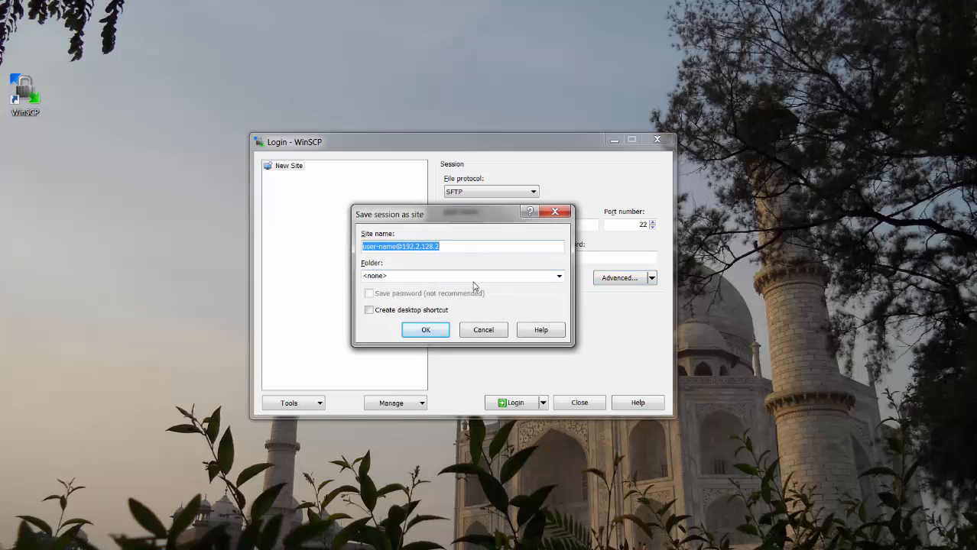
{"action": "left_click", "coordinate": [449, 247]}
{"action": "left_click_drag", "start_coordinate": [449, 247], "coordinate": [331, 245]}
{"action": "left_click", "coordinate": [426, 330]}
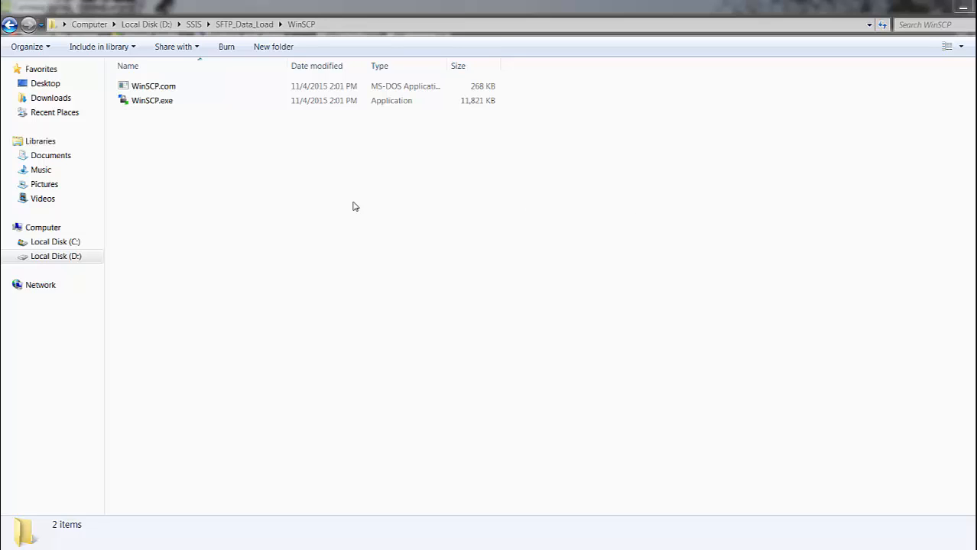
Step: Create a text document named remote2local.txt in the D:\SSIS\SFTP_Data_Load\WinSCP folder
{"action": "right_click", "coordinate": [194, 148]}
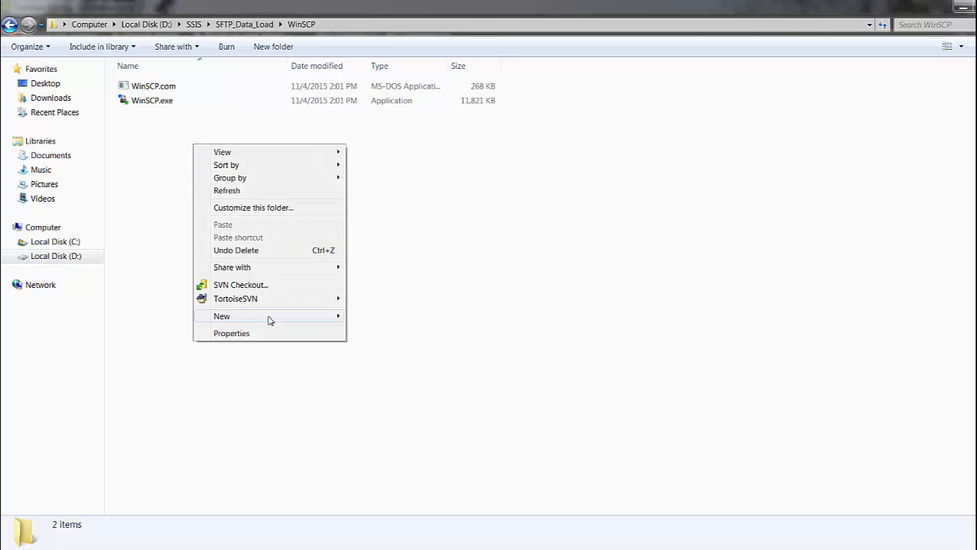
{"action": "mouse_move", "coordinate": [283, 317]}
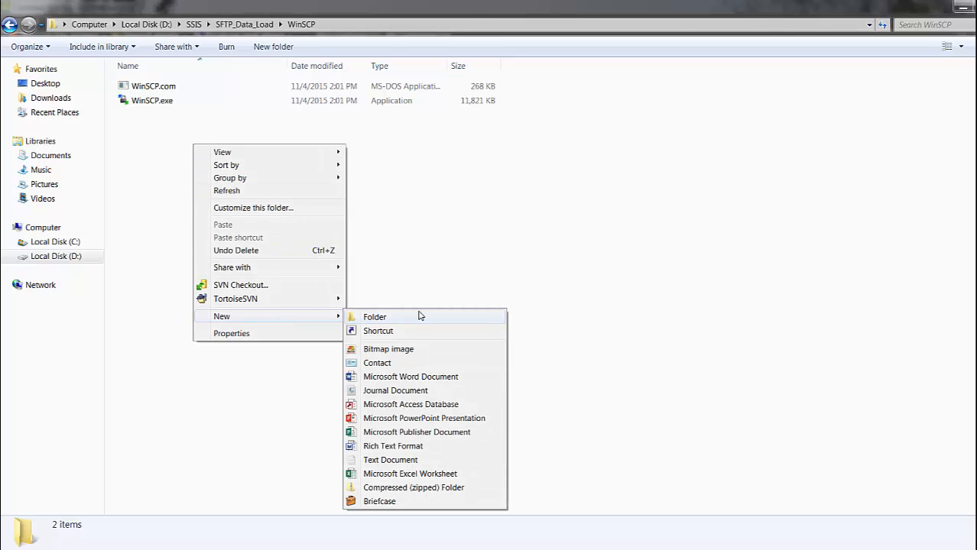
{"action": "left_click", "coordinate": [421, 461]}
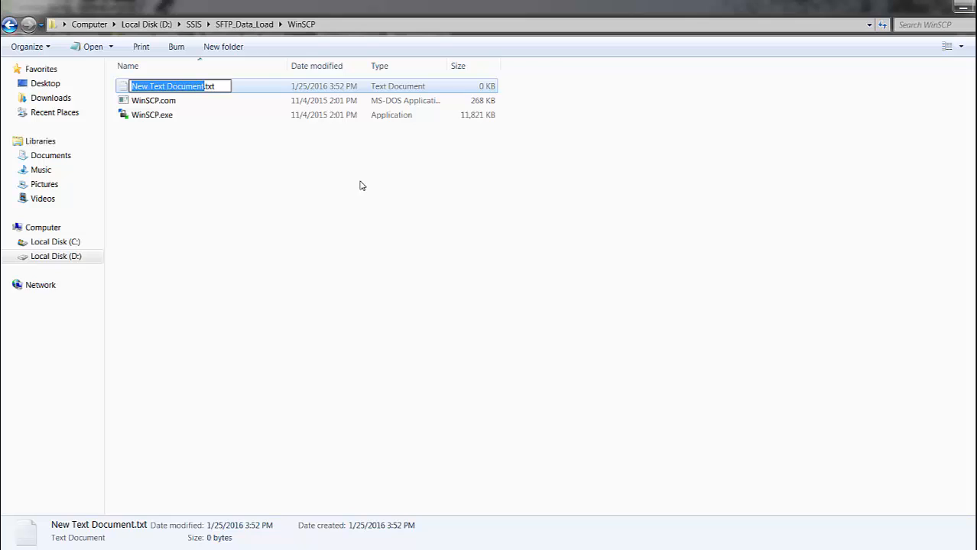
{"action": "type", "text": "remote"}
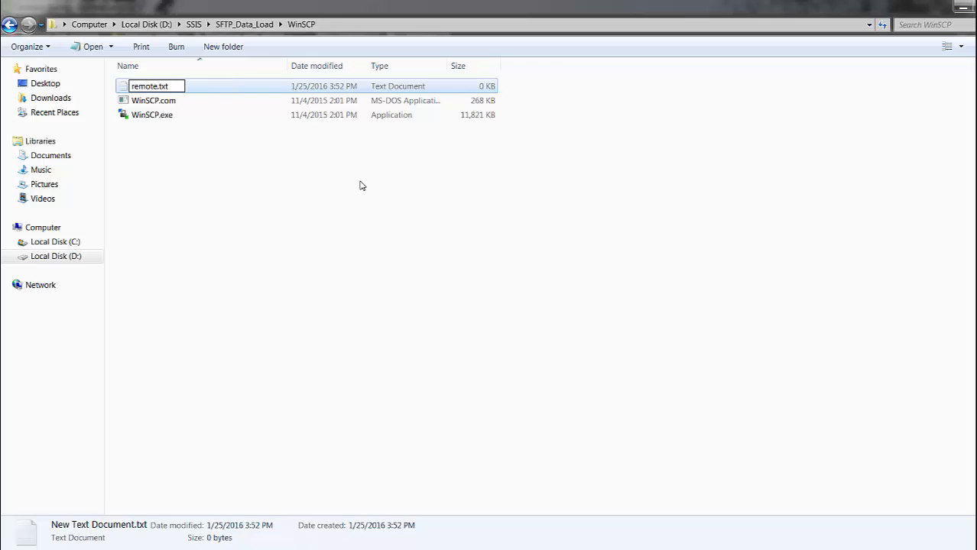
{"action": "type", "text": "2local"}
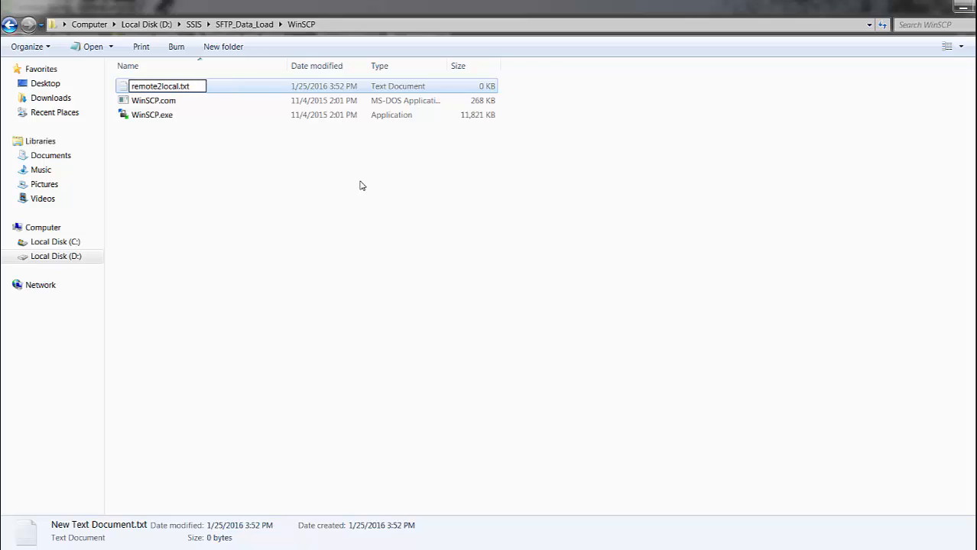
{"action": "left_click", "coordinate": [185, 162]}
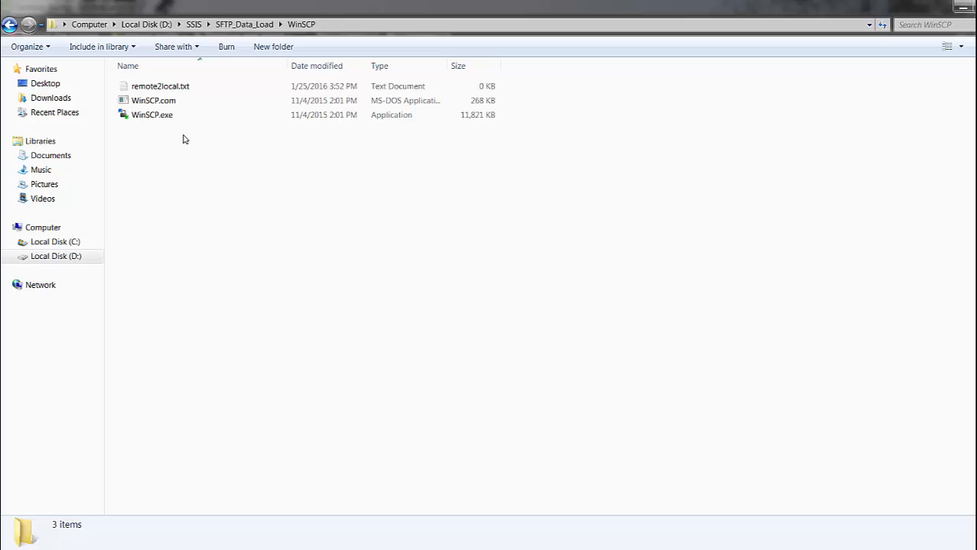
{"action": "double_click", "coordinate": [175, 87]}
{"action": "key", "text": "ctrl+v"}
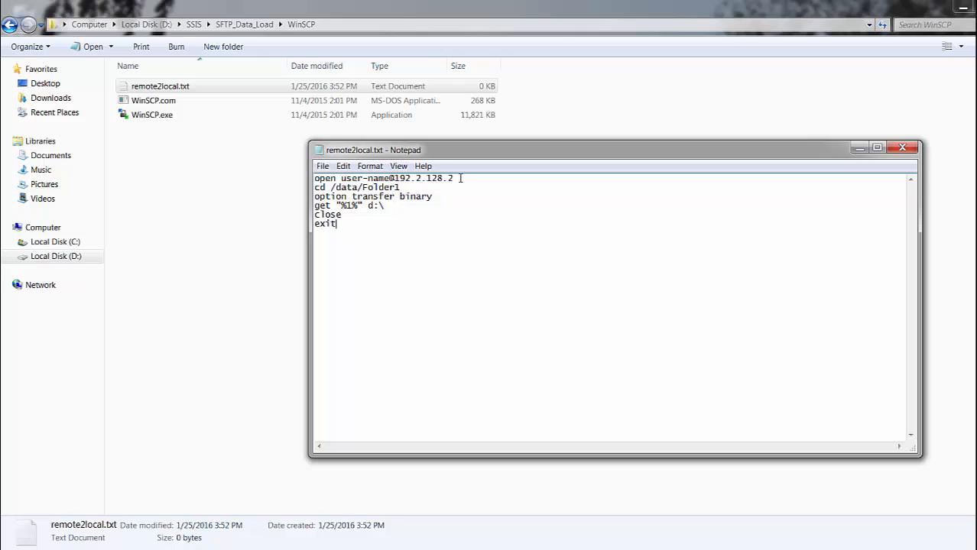
Step: Compare the script's session name with the saved WinSCP site, and examine its remote folder, file parameter and local destination
{"action": "left_click_drag", "start_coordinate": [460, 178], "coordinate": [337, 178]}
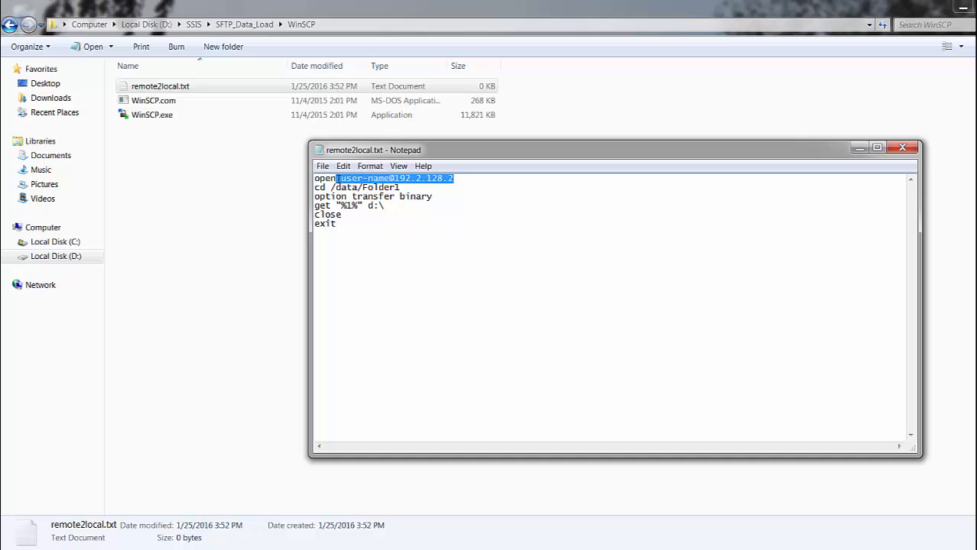
{"action": "left_click", "coordinate": [782, 549]}
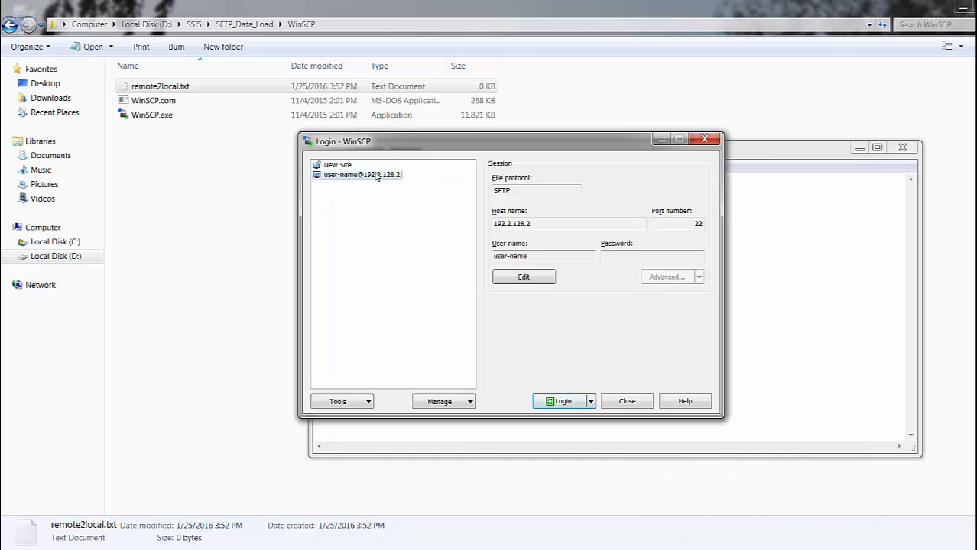
{"action": "left_click", "coordinate": [775, 240]}
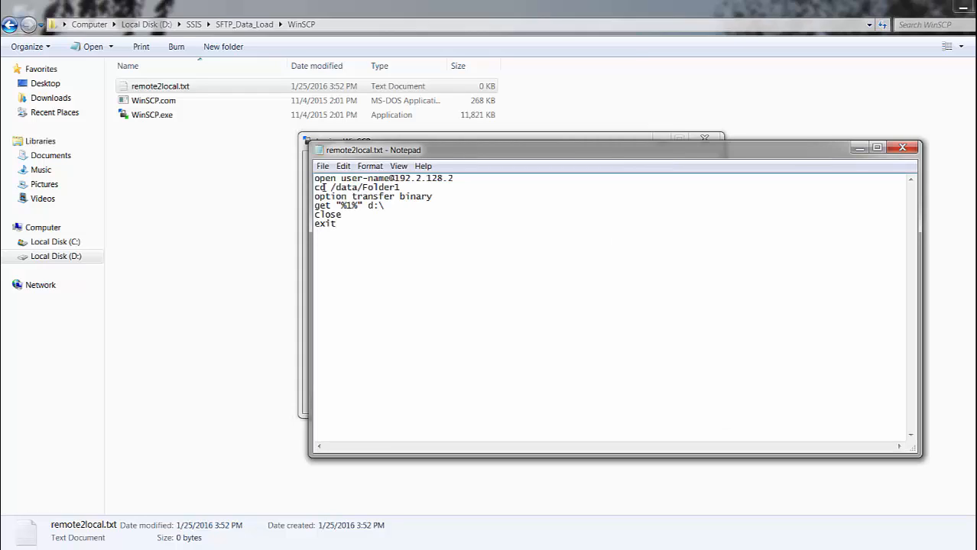
{"action": "left_click_drag", "start_coordinate": [330, 187], "coordinate": [406, 186]}
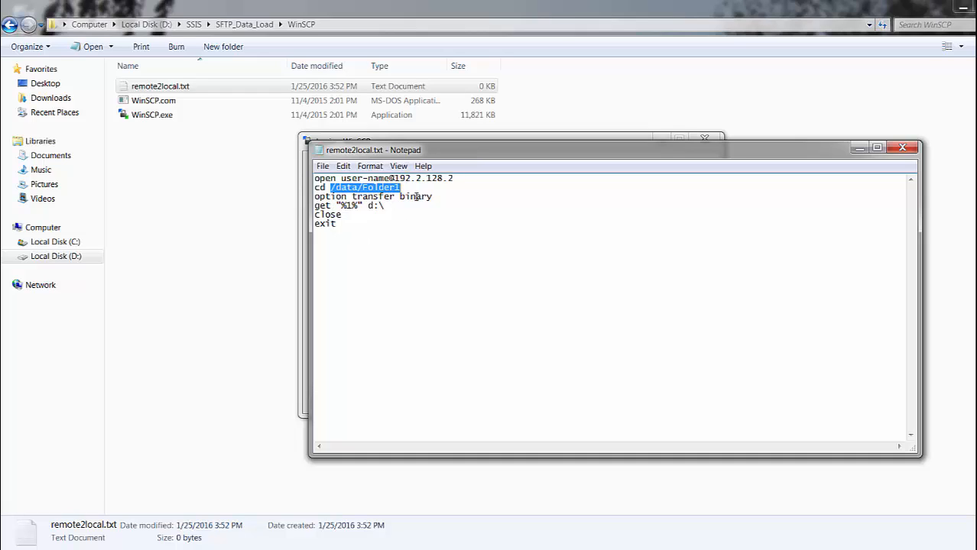
{"action": "left_click", "coordinate": [336, 205]}
{"action": "left_click_drag", "start_coordinate": [337, 205], "coordinate": [363, 206]}
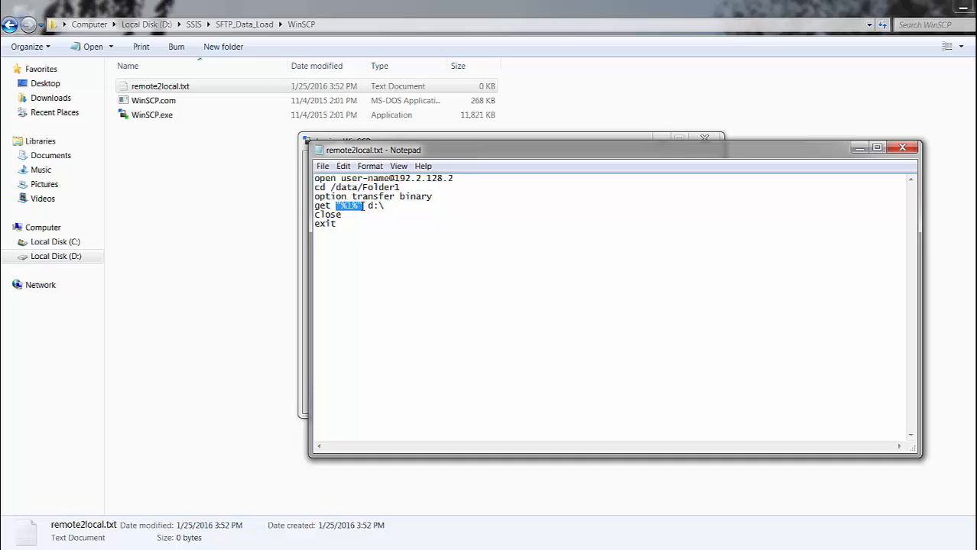
{"action": "left_click_drag", "start_coordinate": [367, 205], "coordinate": [389, 205]}
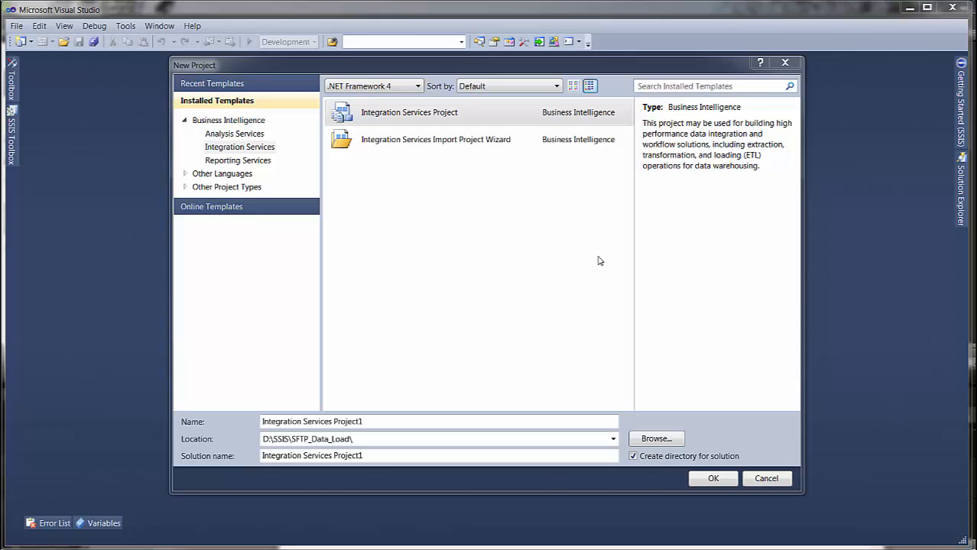
Step: Create an Integration Services project named SFTP_File_Download in D:\SSIS\SFTP_Data_Load in Visual Studio
{"action": "left_click", "coordinate": [411, 422]}
{"action": "left_click_drag", "start_coordinate": [401, 423], "coordinate": [251, 425]}
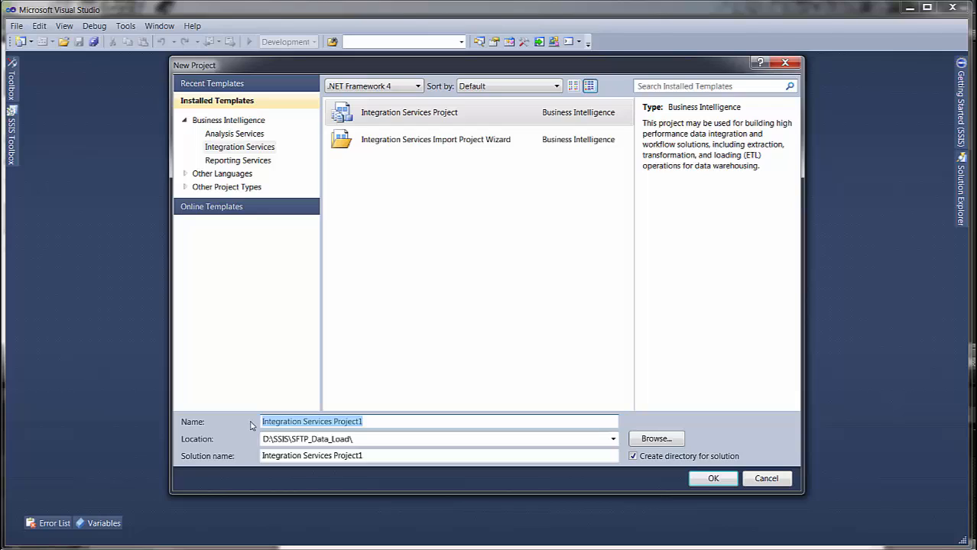
{"action": "type", "text": "SFTP_"}
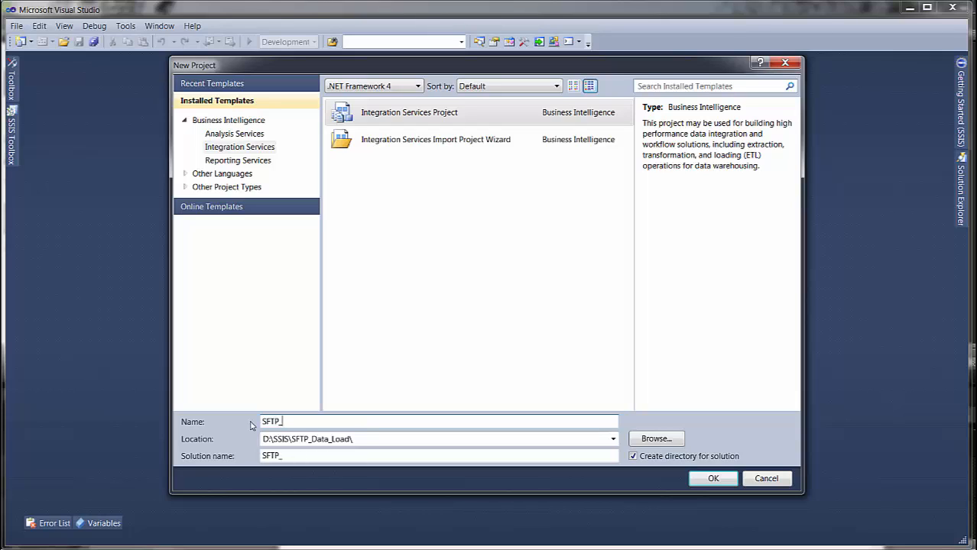
{"action": "type", "text": "File_Download"}
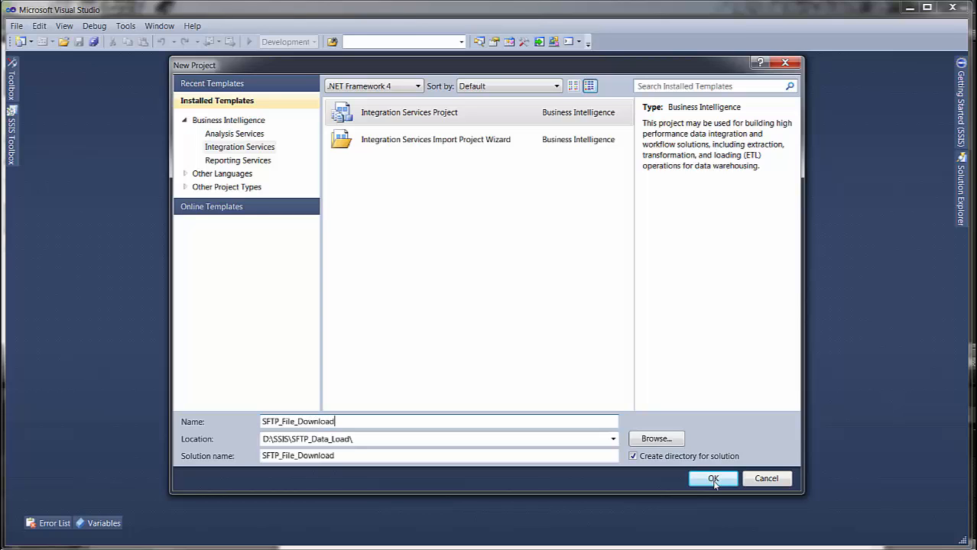
{"action": "left_click", "coordinate": [713, 480]}
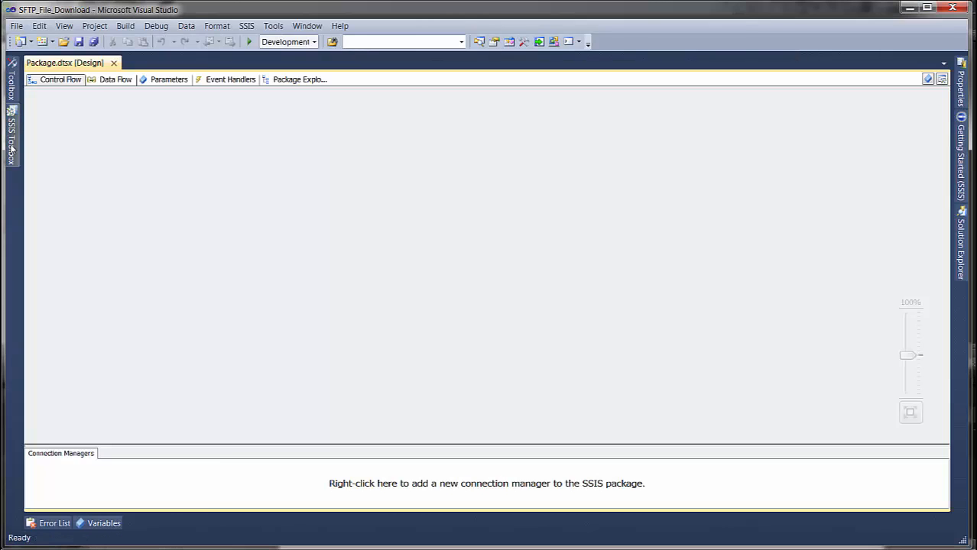
Step: Add an Execute Process Task to the package's control flow
{"action": "left_click", "coordinate": [15, 147]}
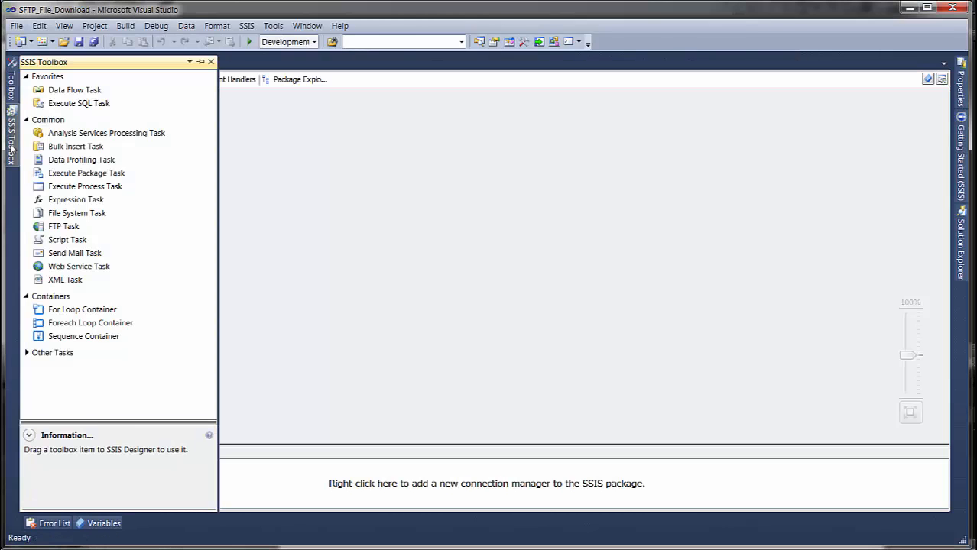
{"action": "left_click", "coordinate": [80, 189]}
{"action": "double_click", "coordinate": [80, 189]}
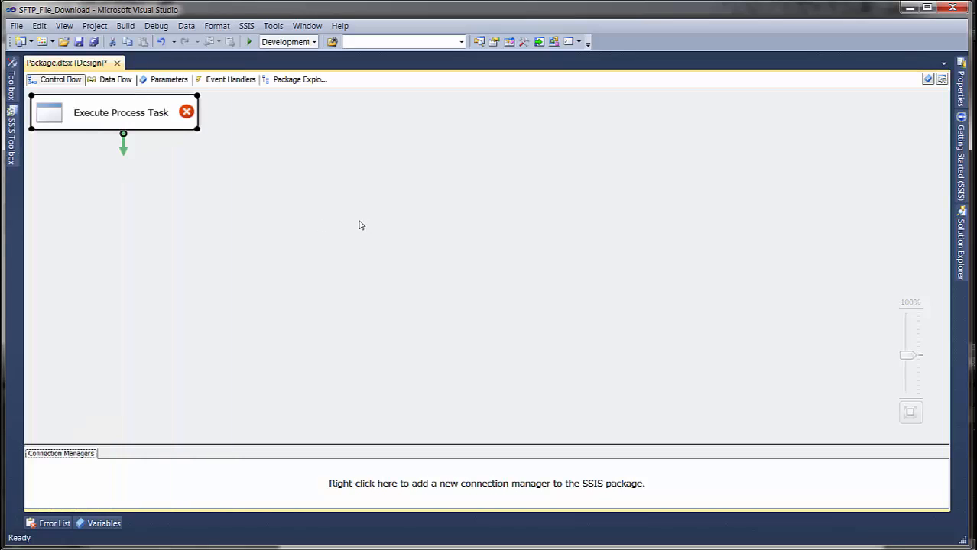
Step: Move the Execute Process Task away from the canvas corner and set its executable to D:\SSIS\SFTP_Data_Load\WinSCP\WinSCP.com
{"action": "left_click_drag", "start_coordinate": [70, 115], "coordinate": [260, 143]}
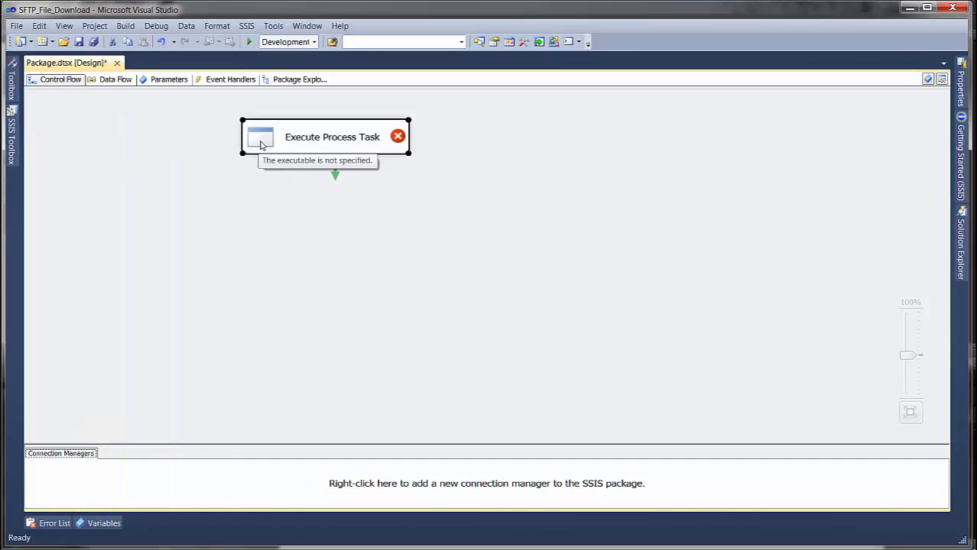
{"action": "double_click", "coordinate": [260, 143]}
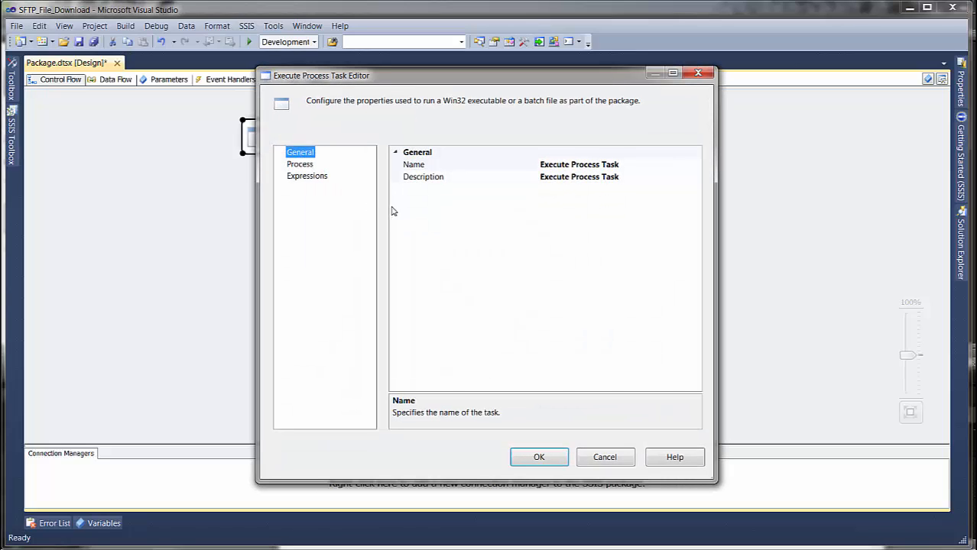
{"action": "left_click", "coordinate": [299, 164]}
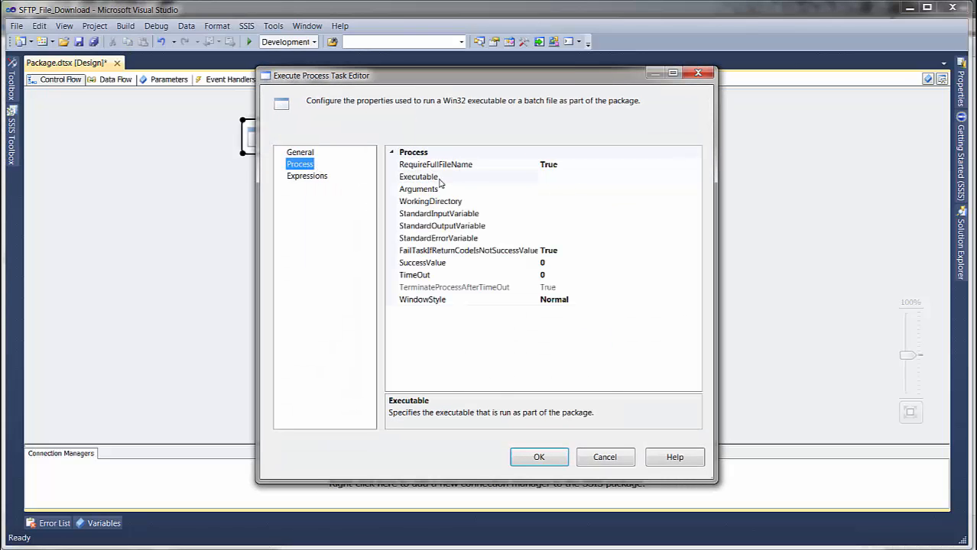
{"action": "left_click", "coordinate": [686, 178]}
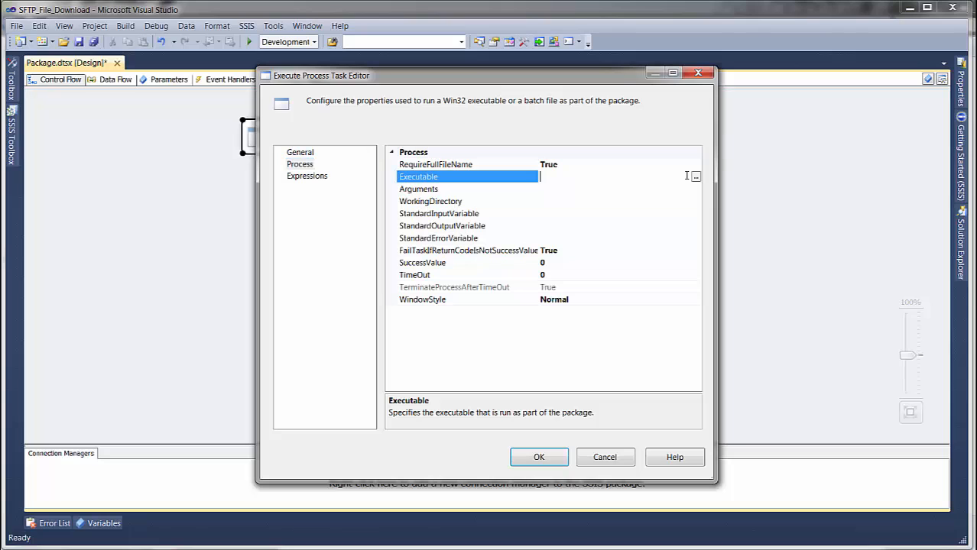
{"action": "left_click", "coordinate": [695, 179]}
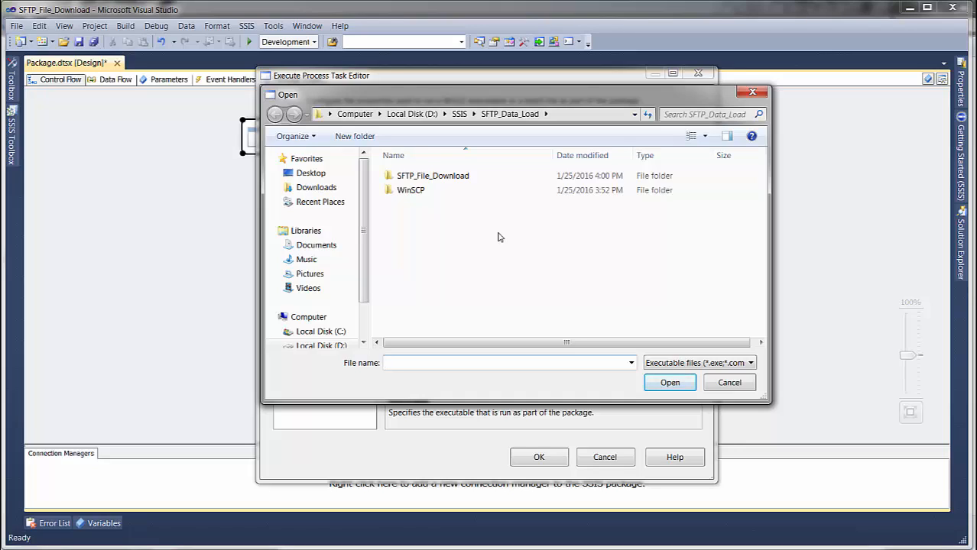
{"action": "double_click", "coordinate": [419, 192]}
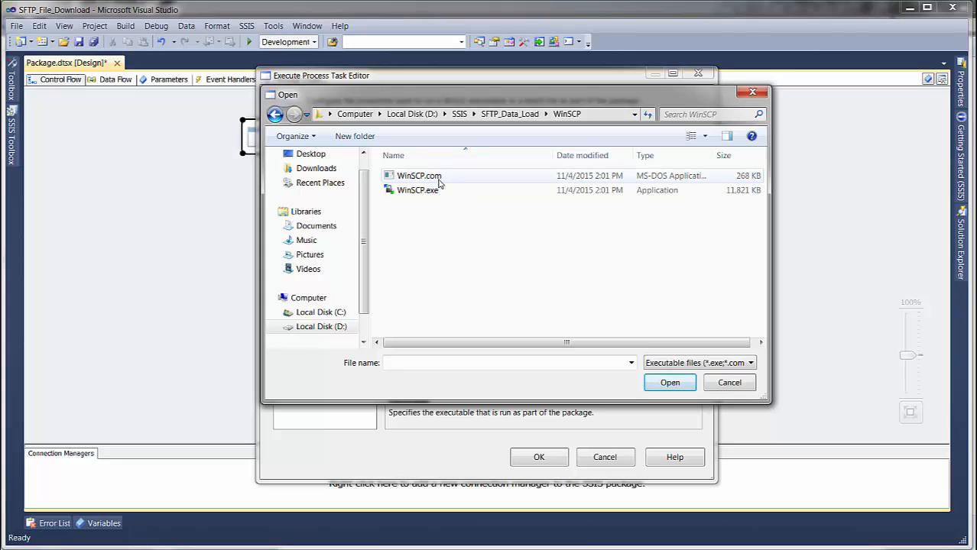
{"action": "left_click", "coordinate": [439, 180]}
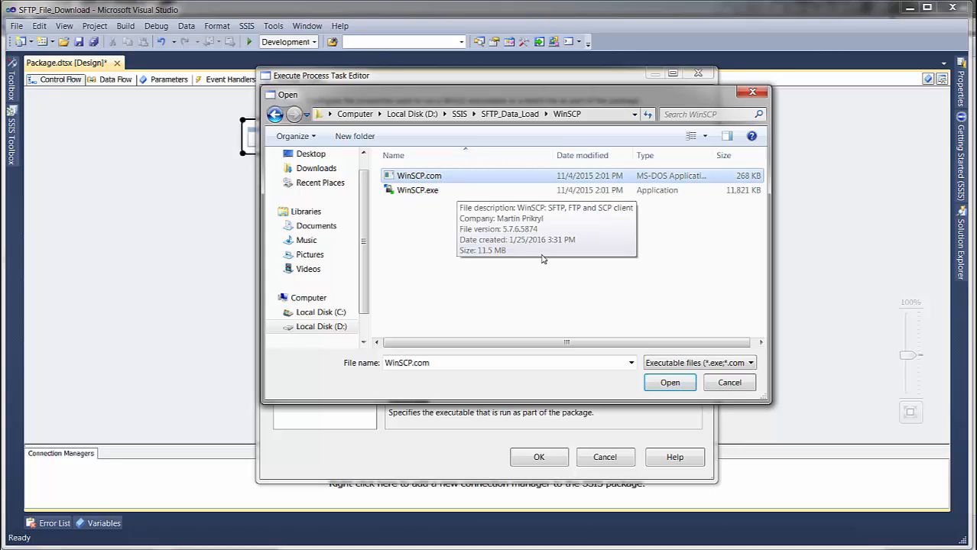
{"action": "left_click", "coordinate": [662, 380]}
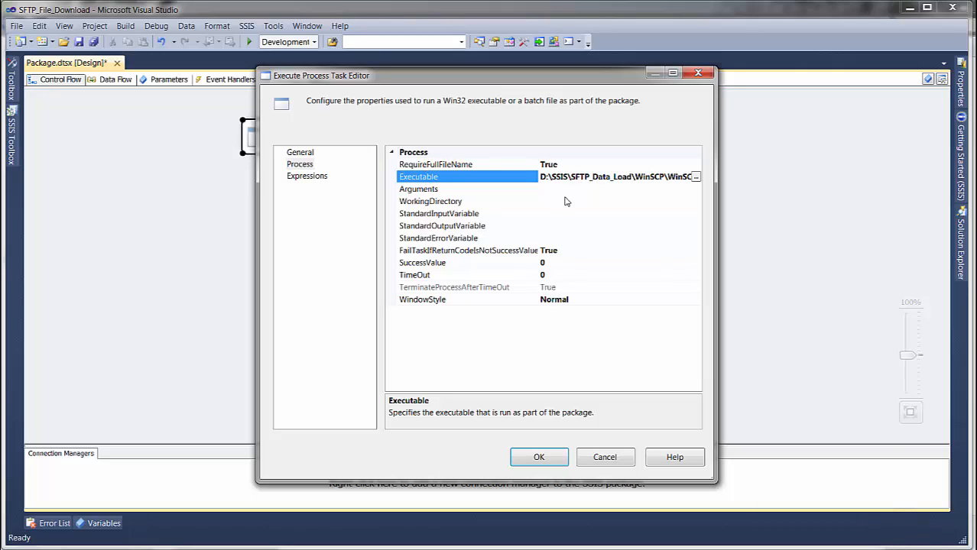
Step: Examine the prepared argument's script path and file parameter in the notes, comparing them with remote2local.txt and its "%1%" placeholder
{"action": "key", "text": "alt+Tab"}
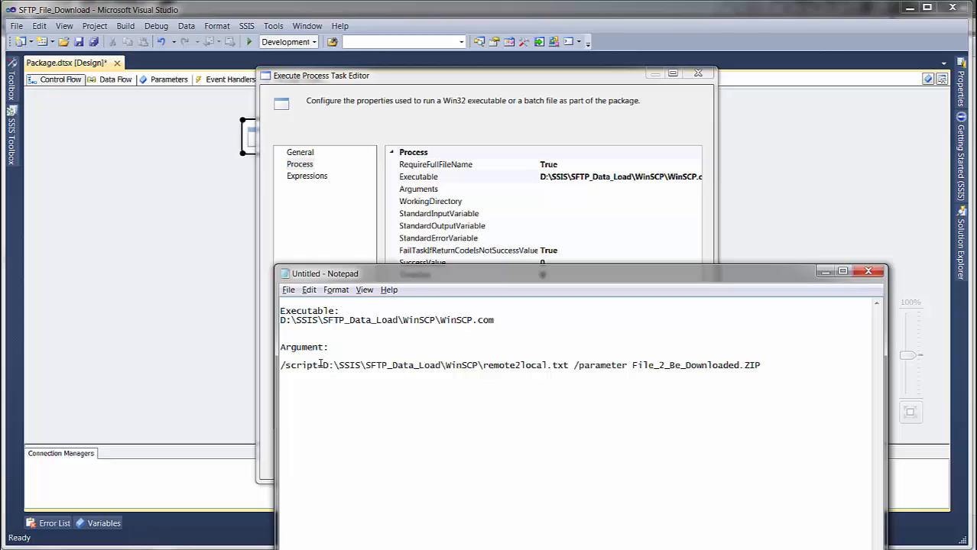
{"action": "left_click_drag", "start_coordinate": [323, 365], "coordinate": [414, 366]}
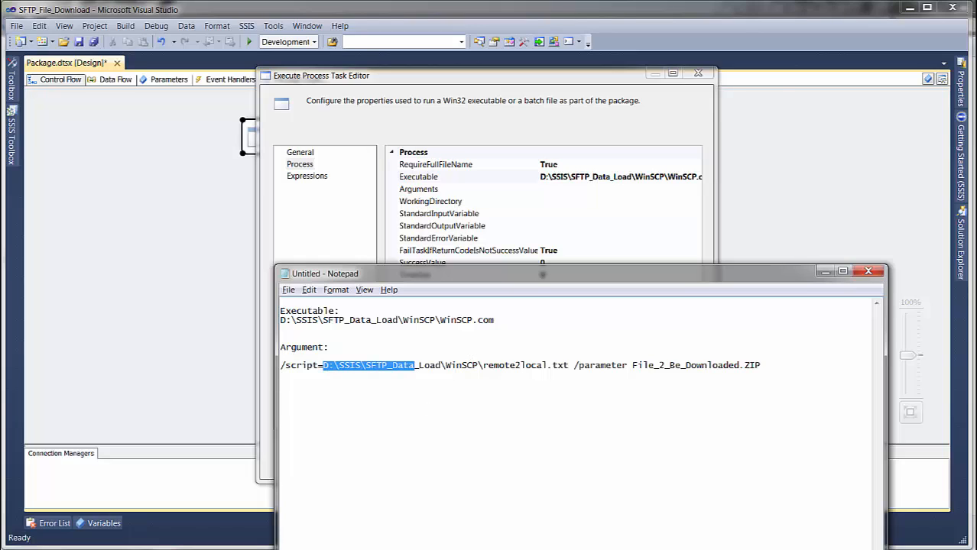
{"action": "key", "text": "alt+Tab"}
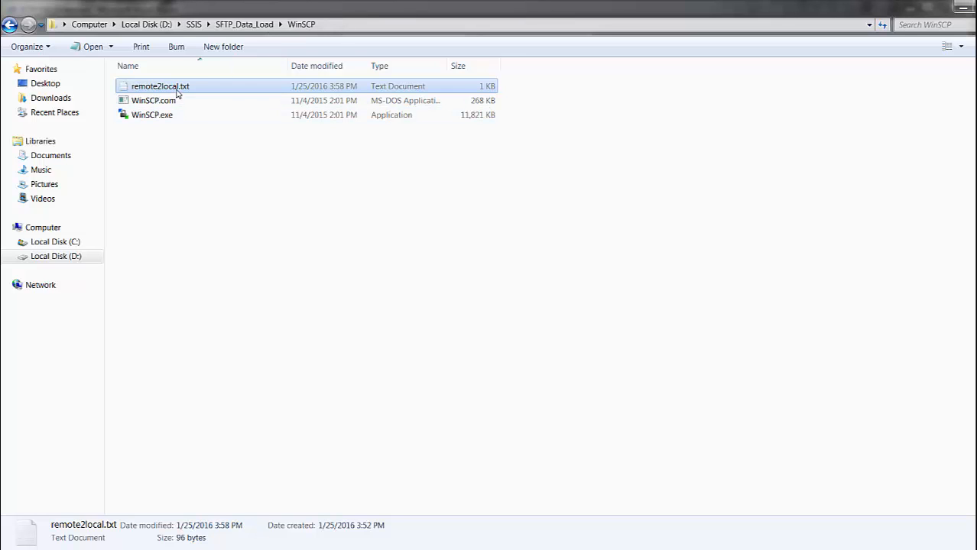
{"action": "key", "text": "alt+Tab"}
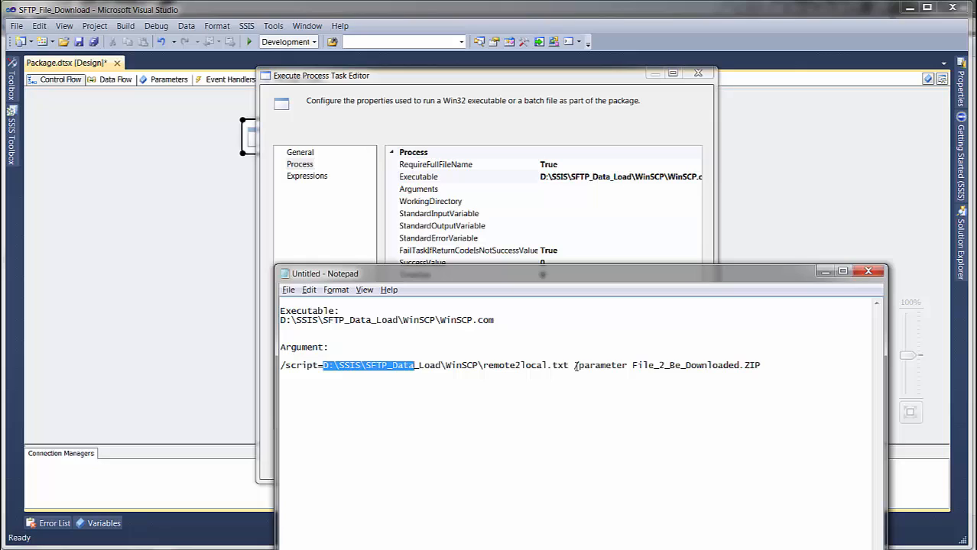
{"action": "left_click_drag", "start_coordinate": [575, 365], "coordinate": [769, 367]}
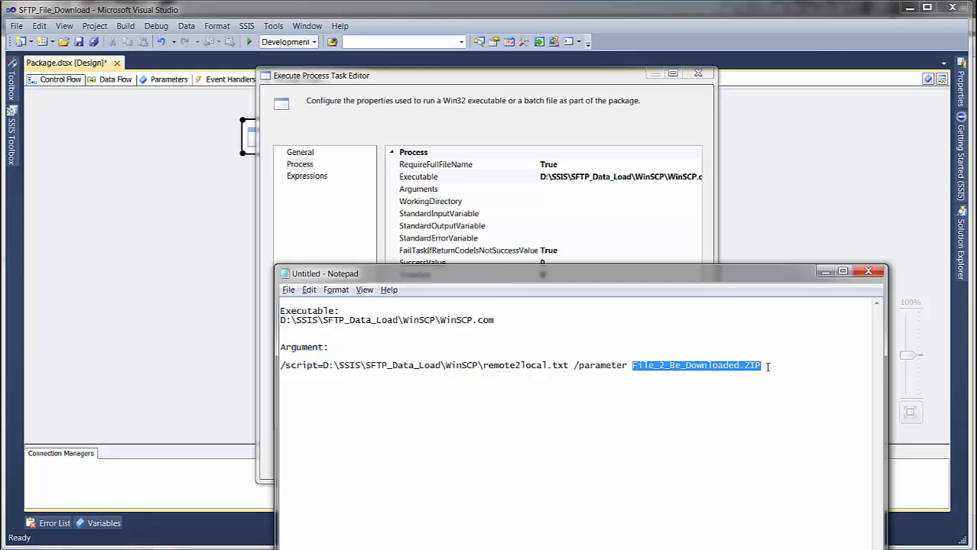
{"action": "left_click", "coordinate": [253, 549]}
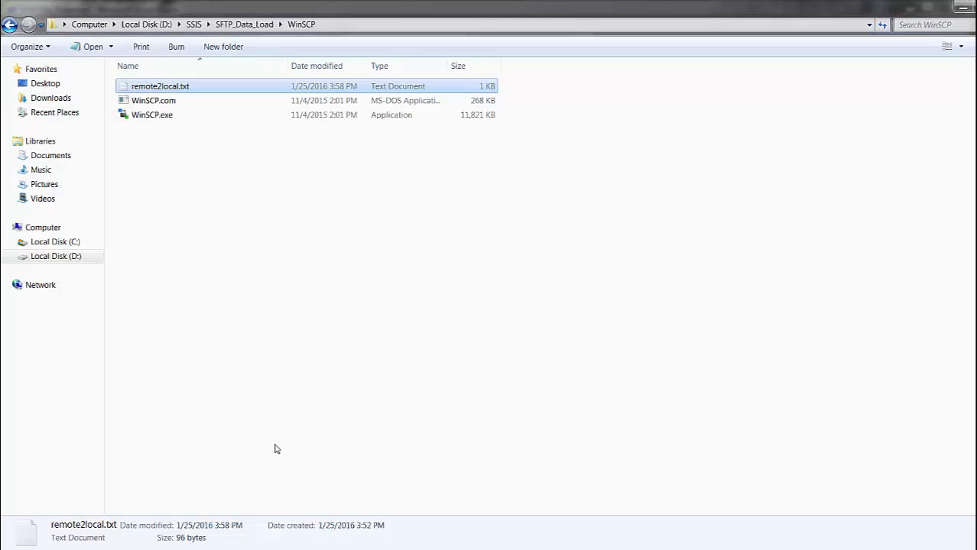
{"action": "double_click", "coordinate": [171, 92]}
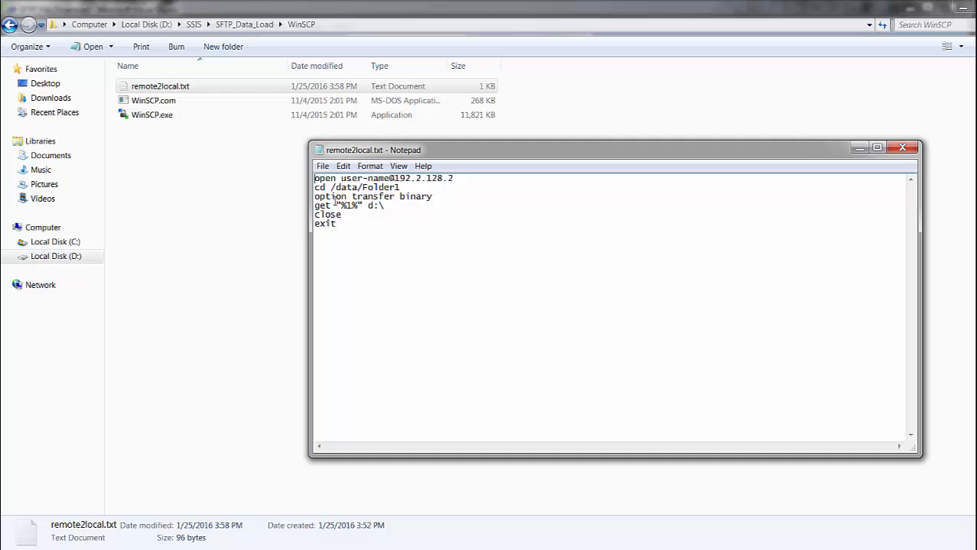
{"action": "left_click_drag", "start_coordinate": [335, 206], "coordinate": [365, 207]}
{"action": "key", "text": "alt+Tab"}
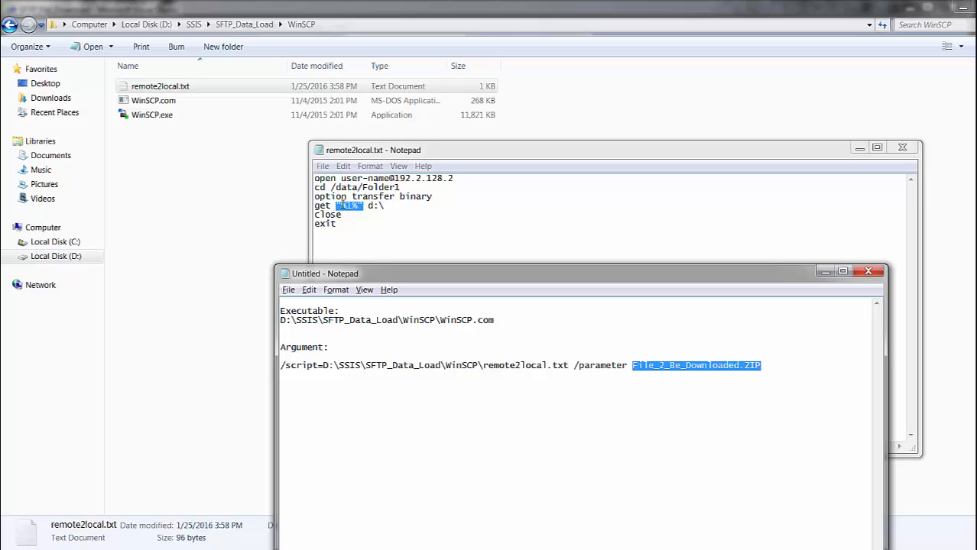
{"action": "left_click", "coordinate": [769, 366]}
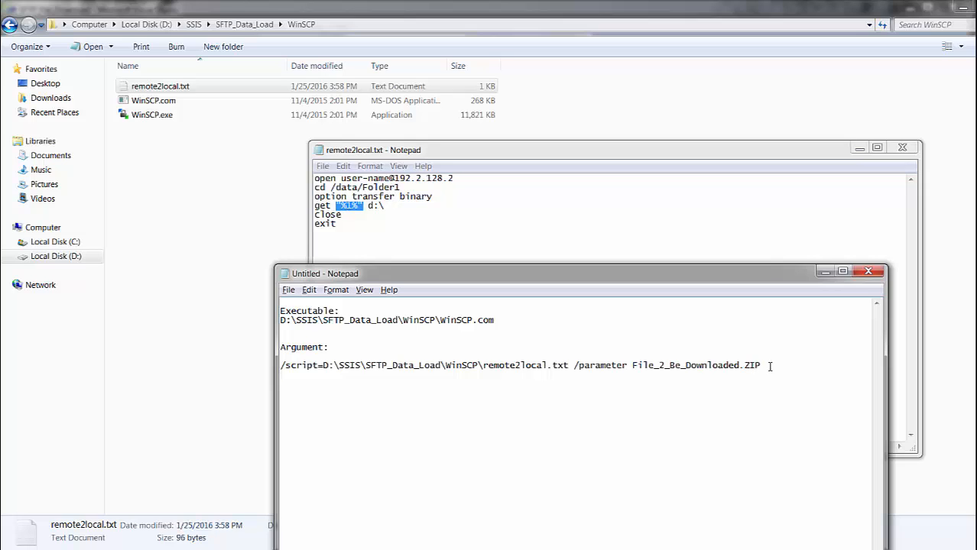
Step: Copy the argument /script=D:\SSIS\SFTP_Data_Load\WinSCP\remote2local.txt /parameter File_2_Be_Downloaded.ZIP from the notes into the Execute Process Task's Arguments and apply the settings
{"action": "left_click_drag", "start_coordinate": [769, 367], "coordinate": [277, 364]}
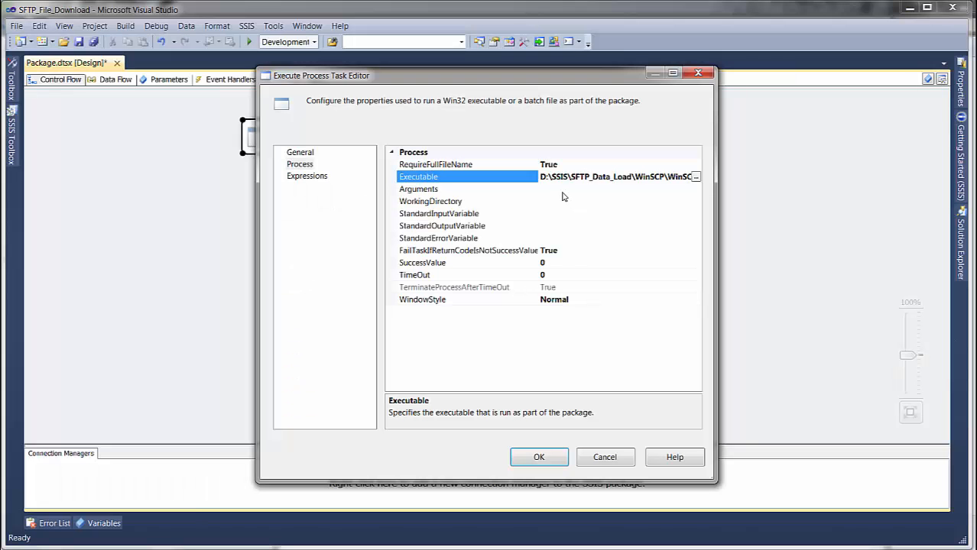
{"action": "left_click", "coordinate": [563, 191]}
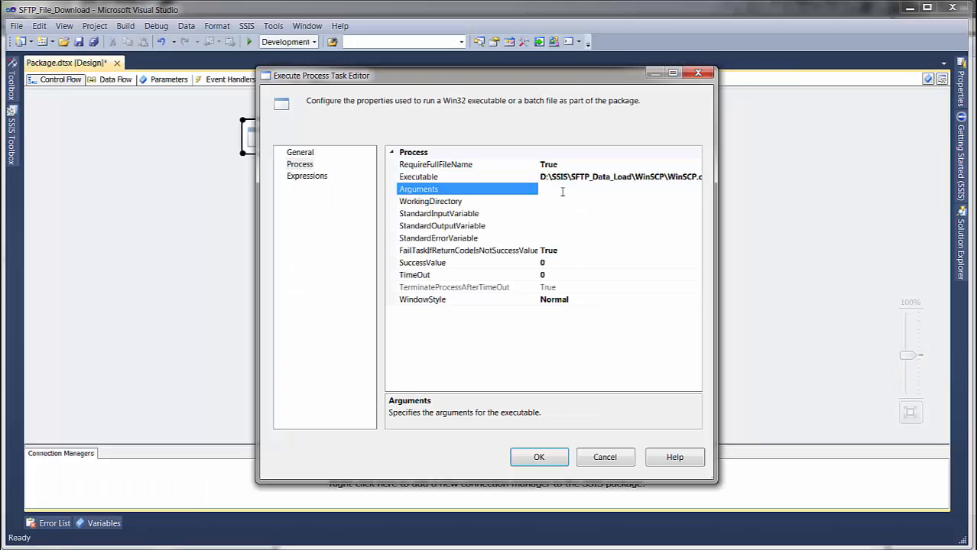
{"action": "key", "text": "ctrl+v"}
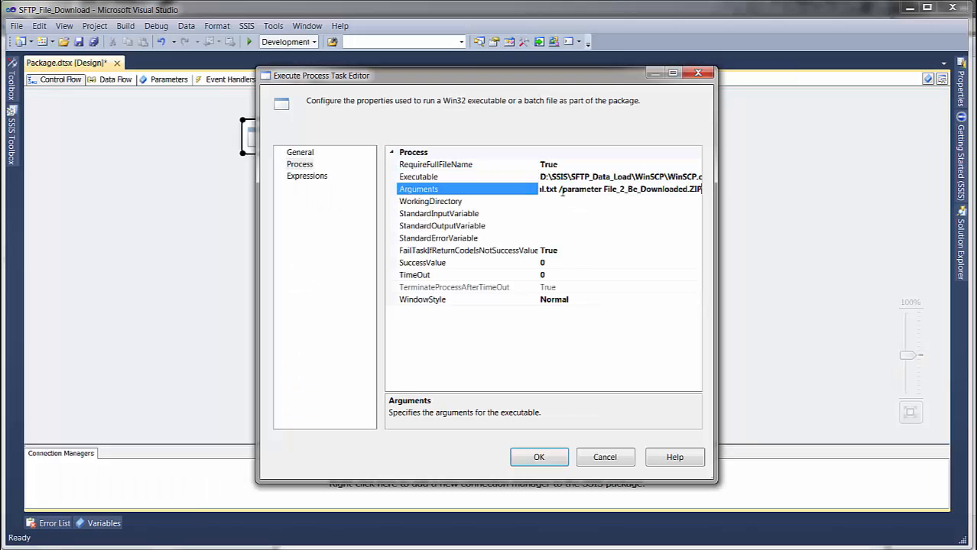
{"action": "left_click", "coordinate": [537, 457]}
{"action": "left_click", "coordinate": [523, 270]}
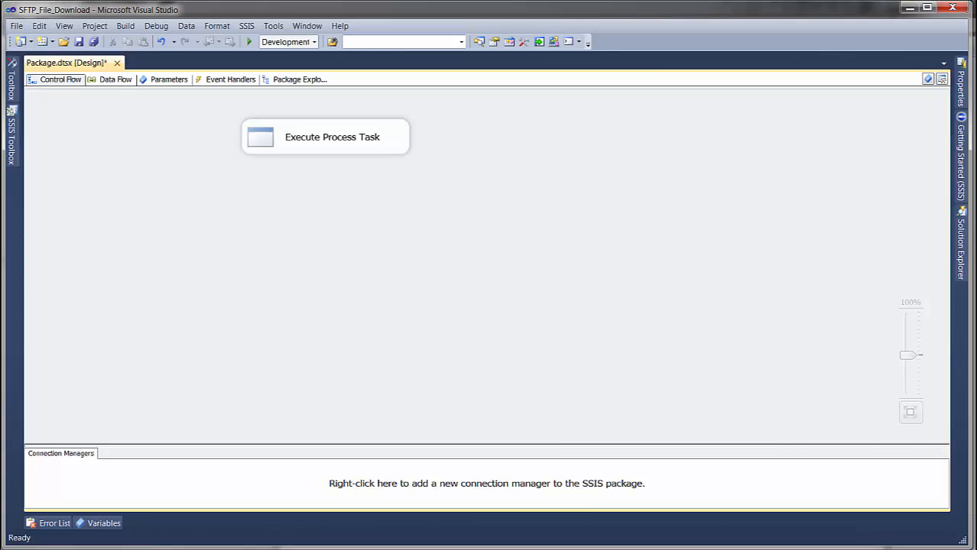
Step: Check the local download destination in the get line of remote2local.txt
{"action": "mouse_move", "coordinate": [588, 549]}
{"action": "left_click", "coordinate": [535, 500]}
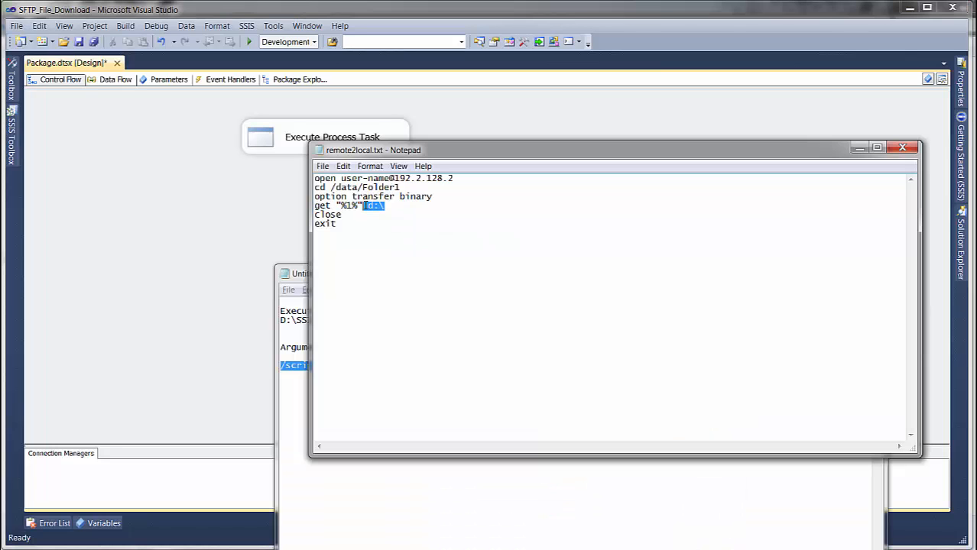
{"action": "left_click_drag", "start_coordinate": [364, 206], "coordinate": [367, 206]}
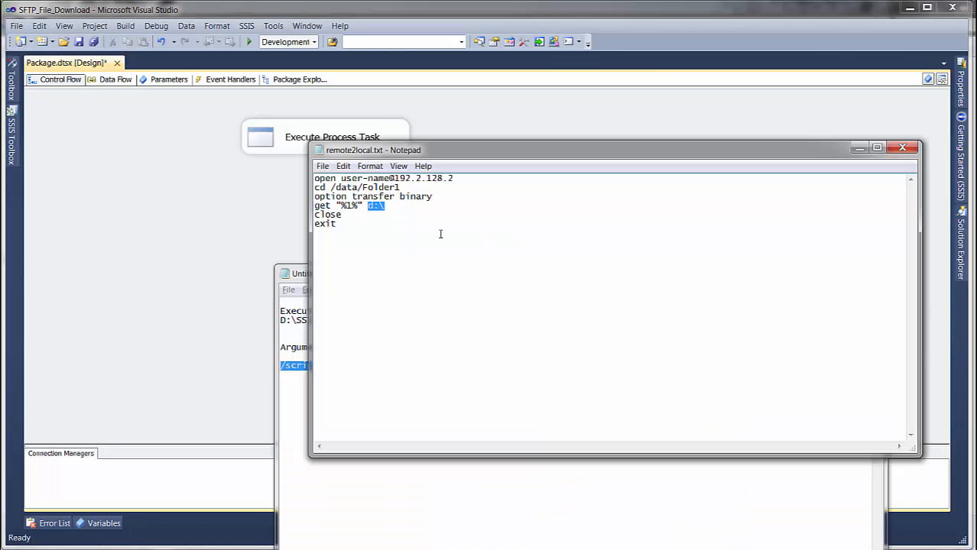